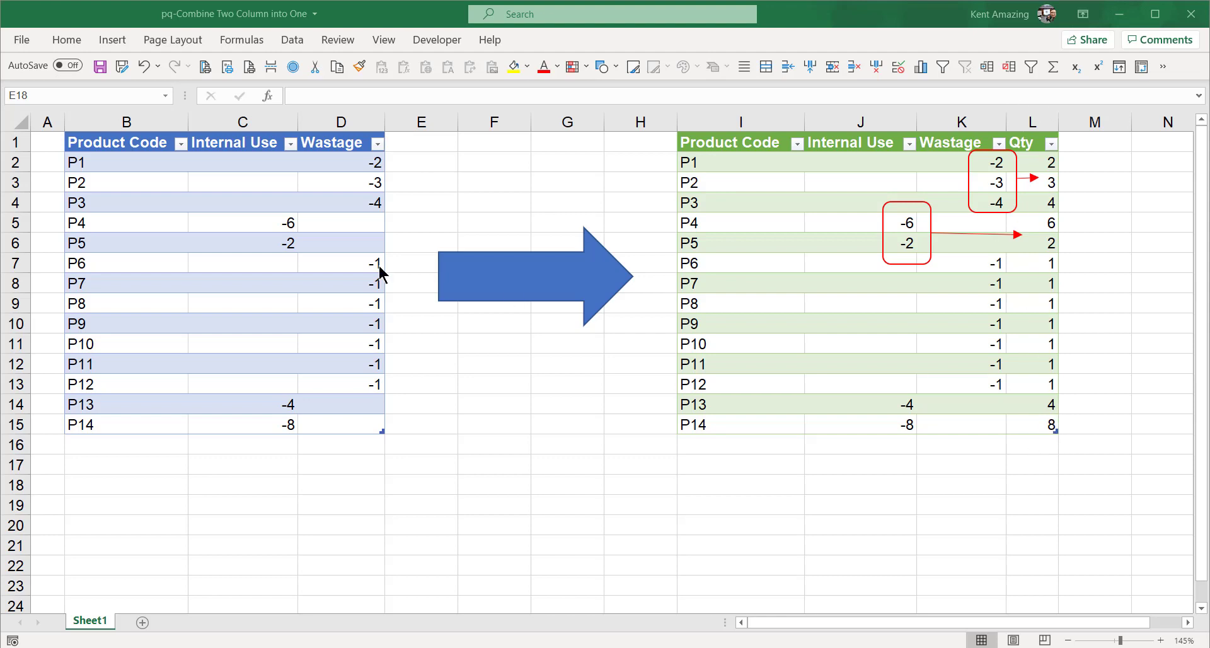
Load the blue product table on Sheet1 into Power Query and remove the automatic Changed Type step.
left_click(236, 196)
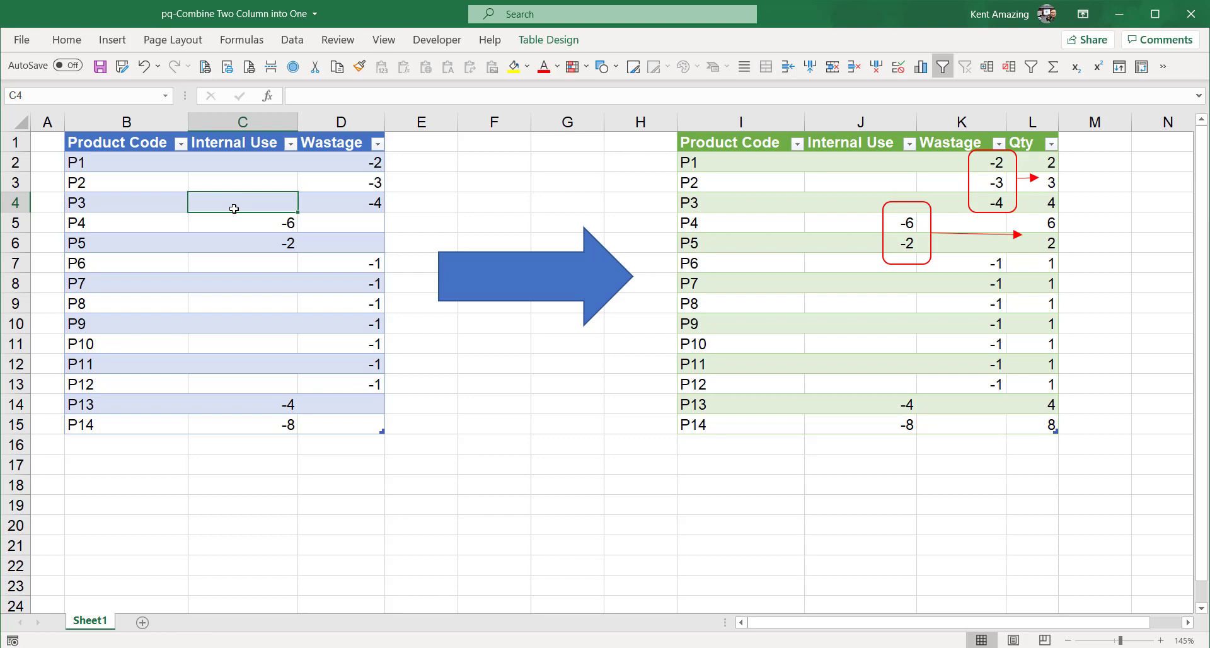
left_click(297, 44)
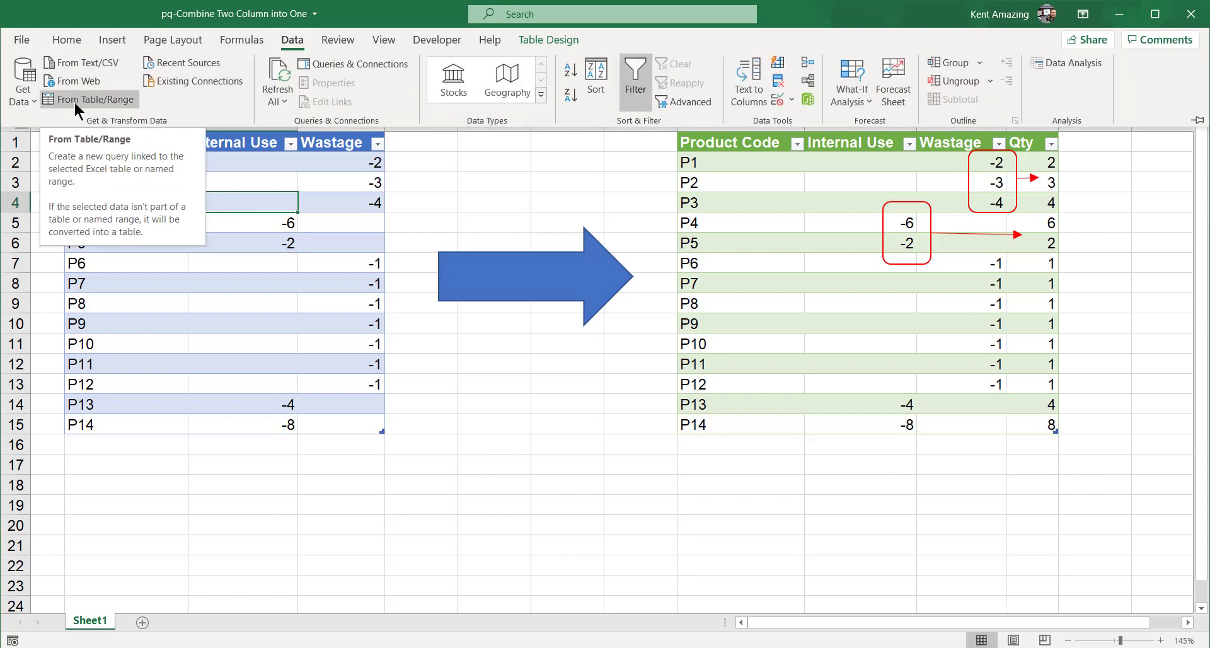
left_click(103, 99)
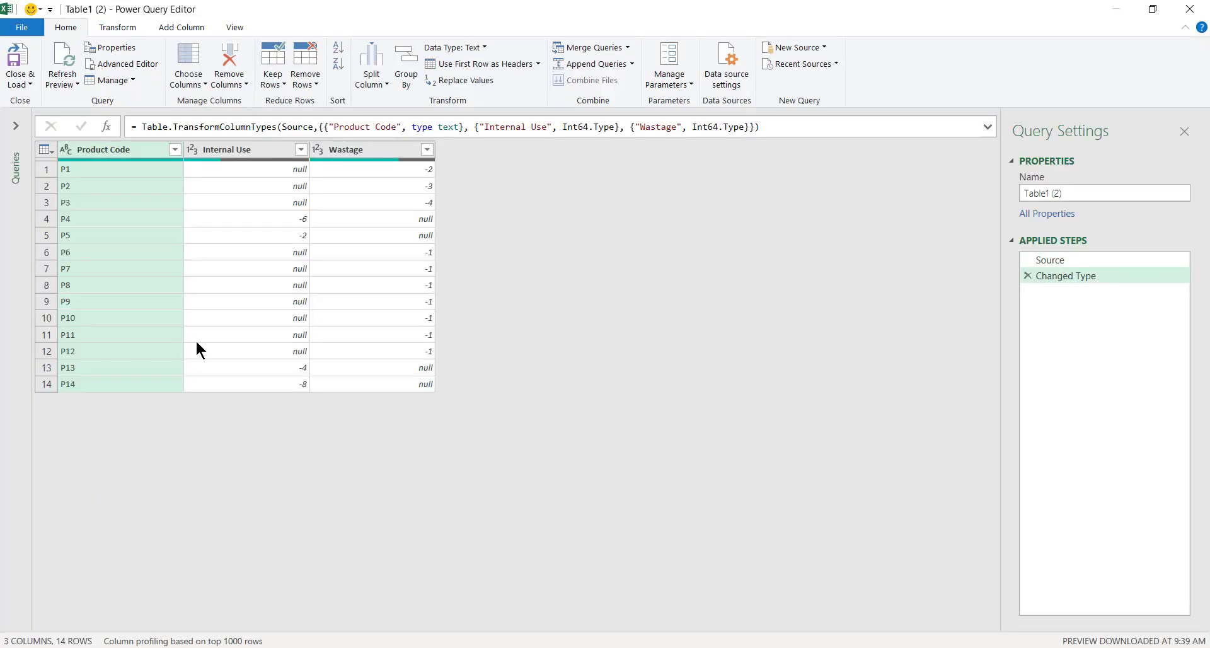
left_click(1027, 275)
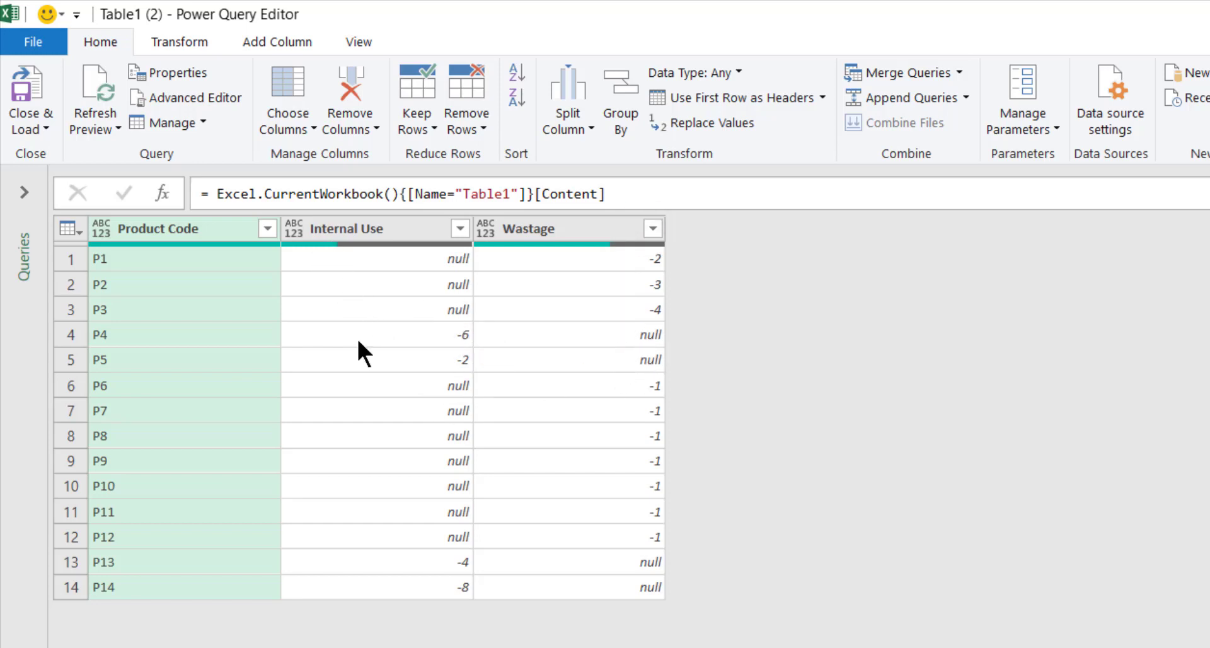
Create a custom column with the formula if [Wastage] <> null then [Wastage] else [Internal Use].
left_click(293, 42)
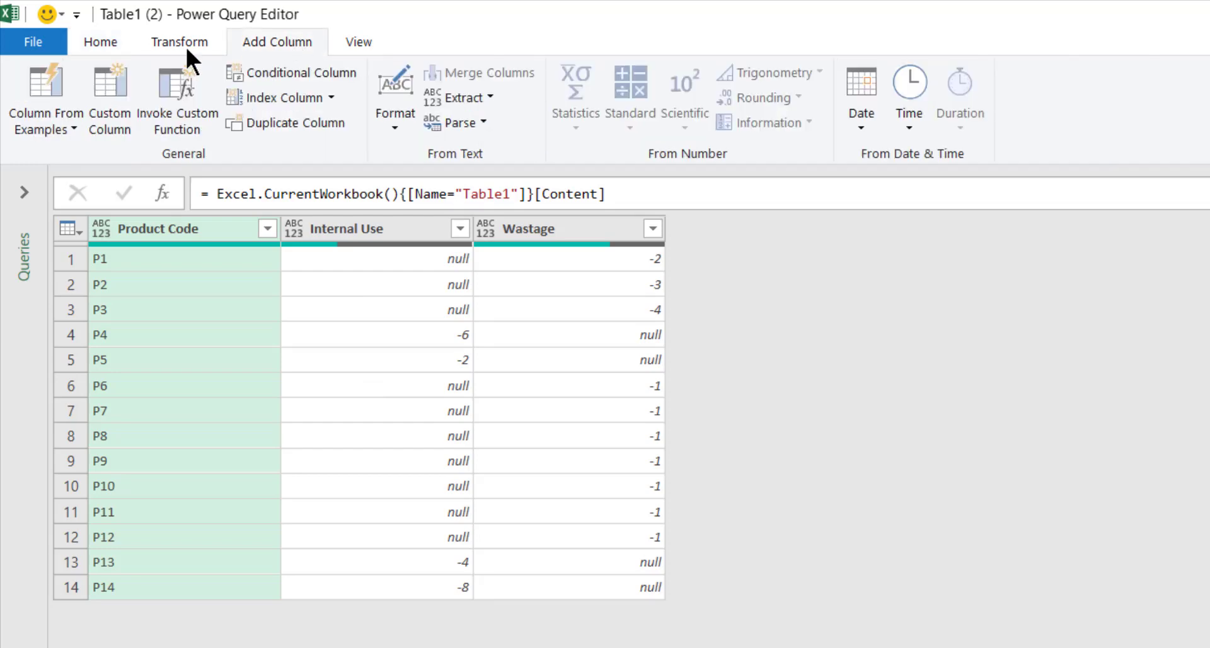
left_click(117, 82)
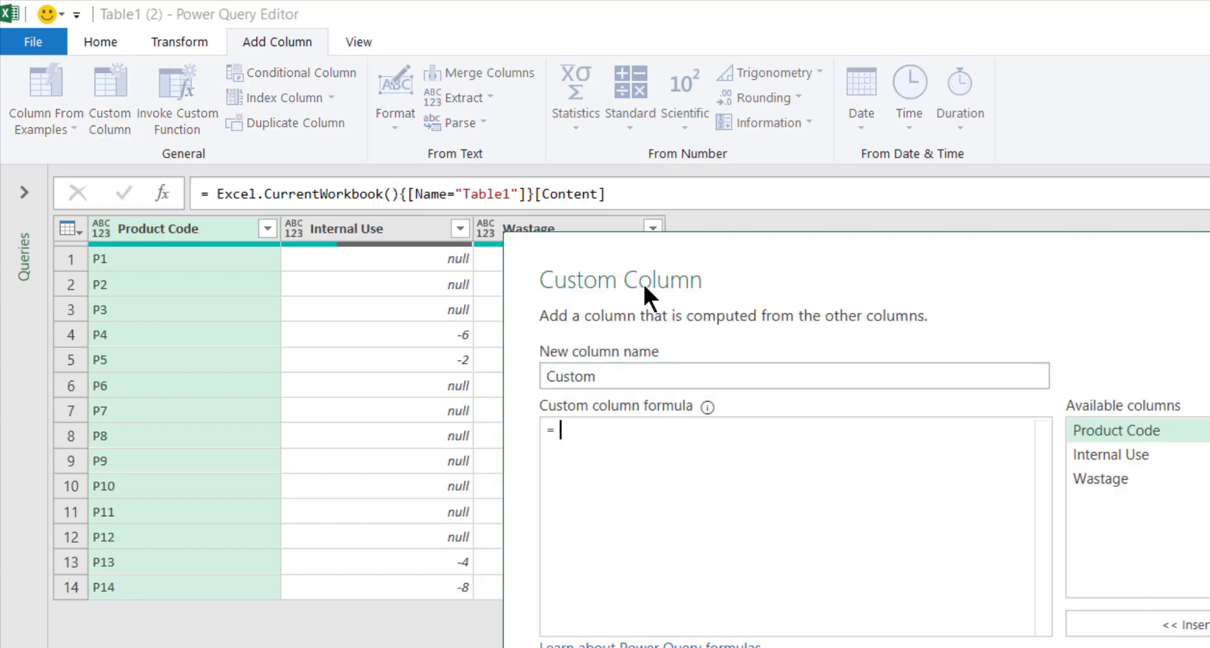
left_click_drag(671, 255, 842, 266)
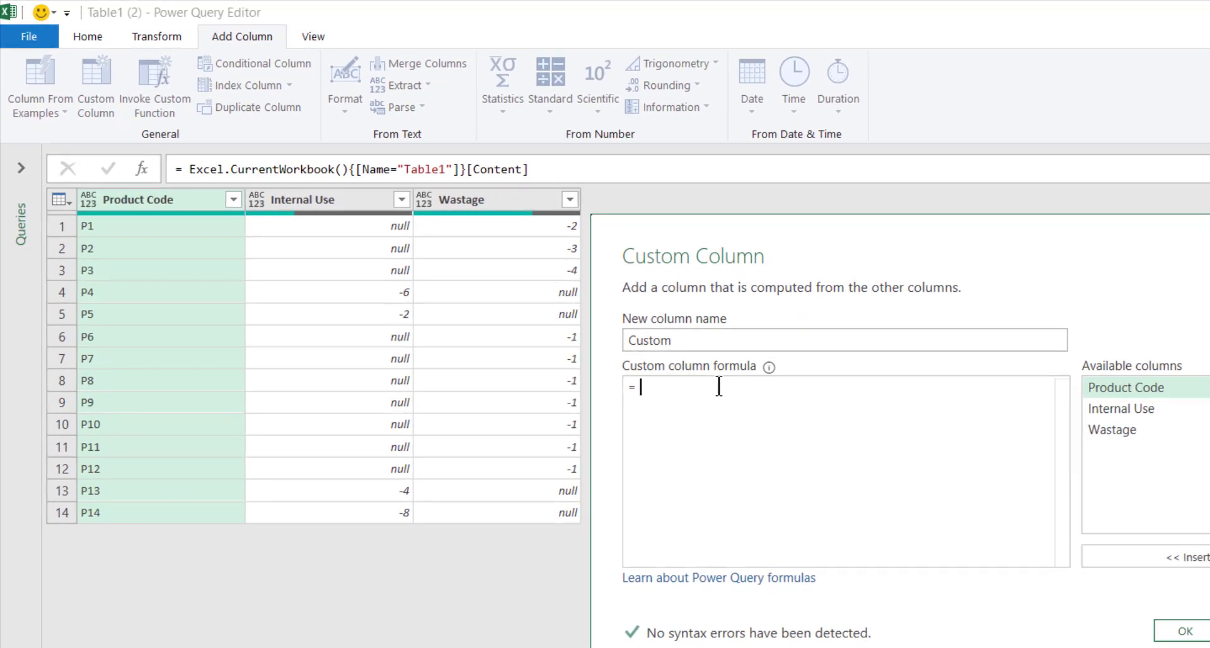
type("if")
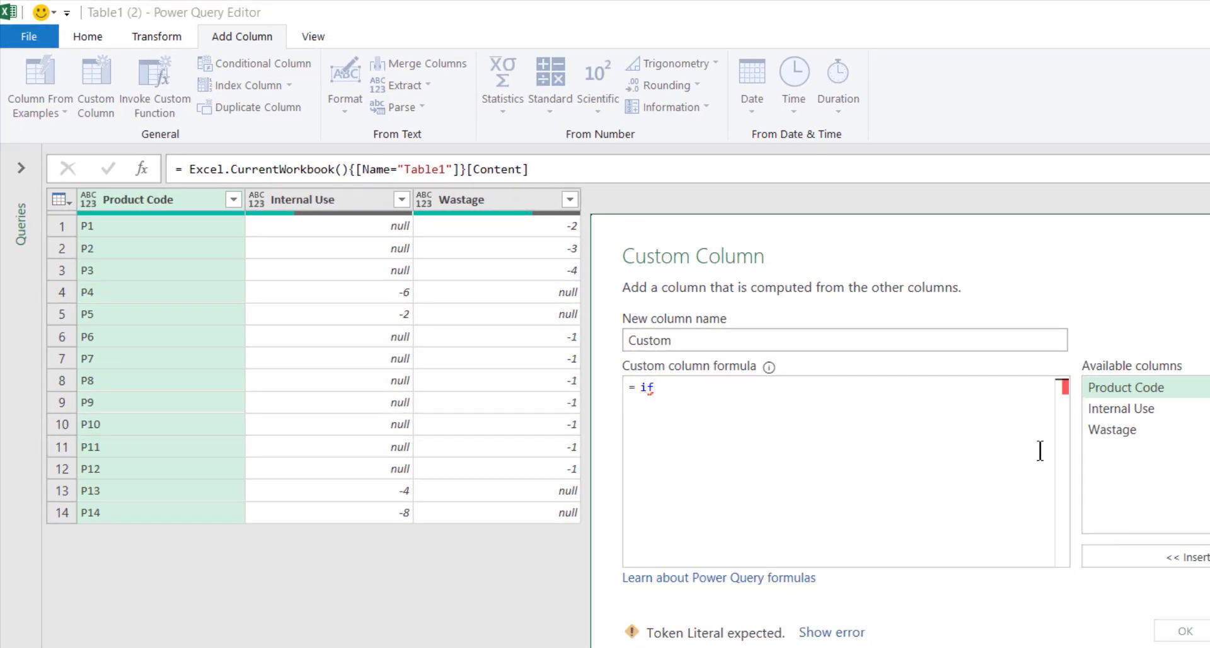
double_click(1112, 433)
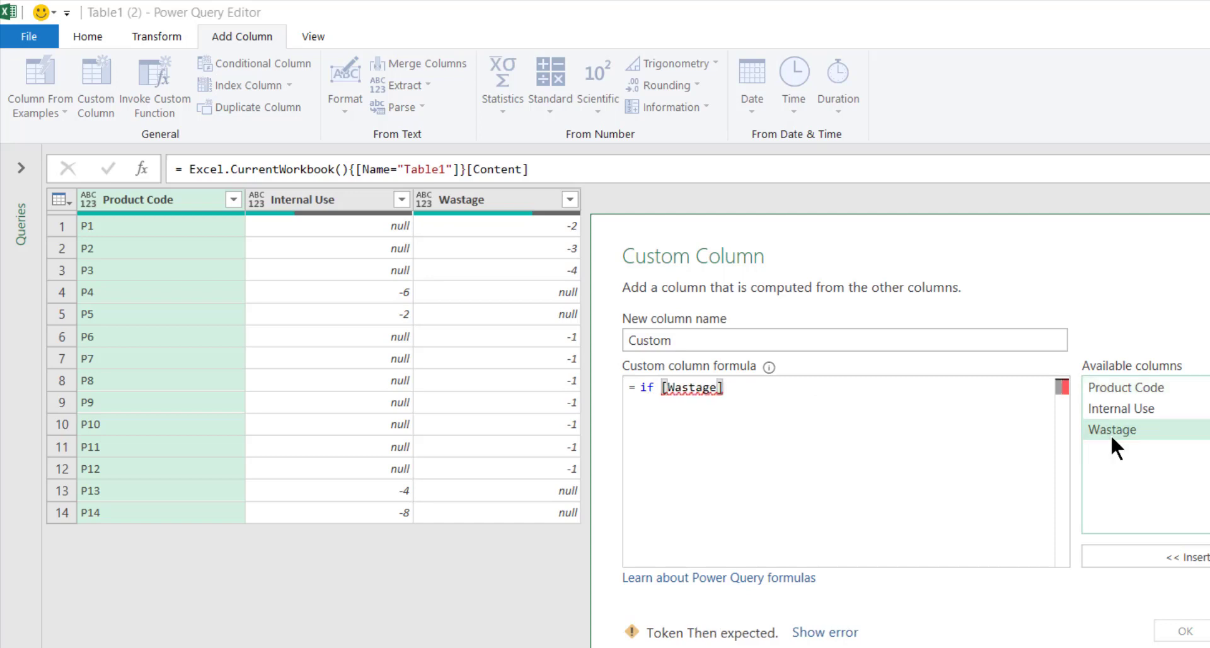
type("<> null")
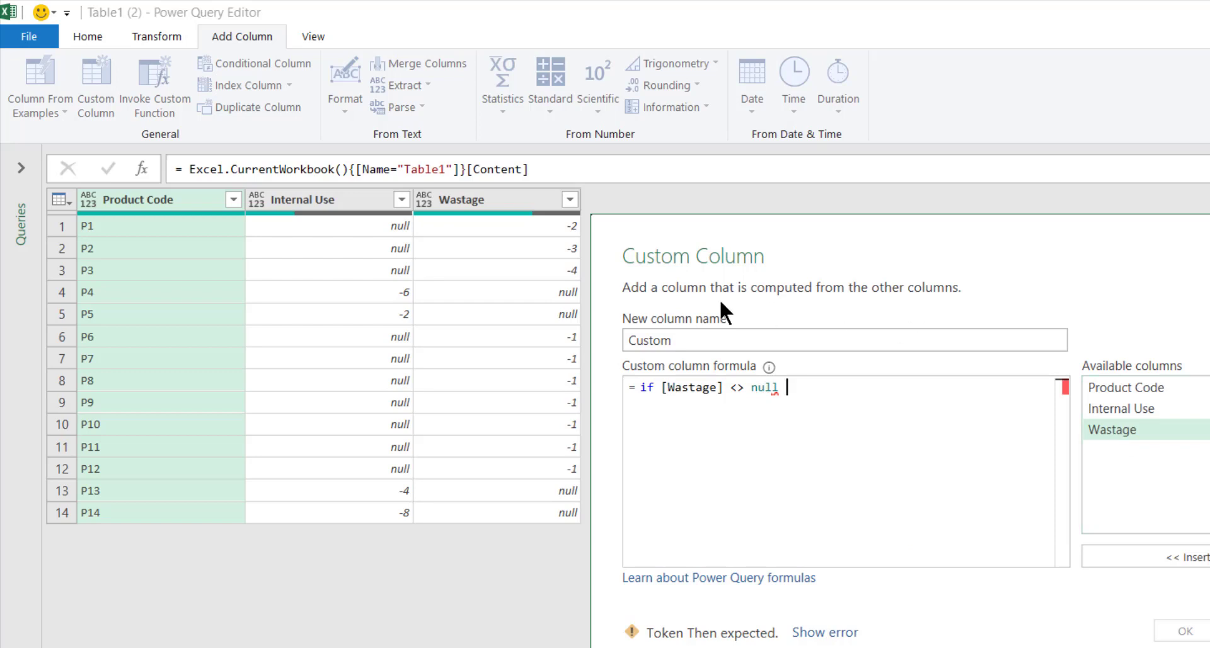
type(" then")
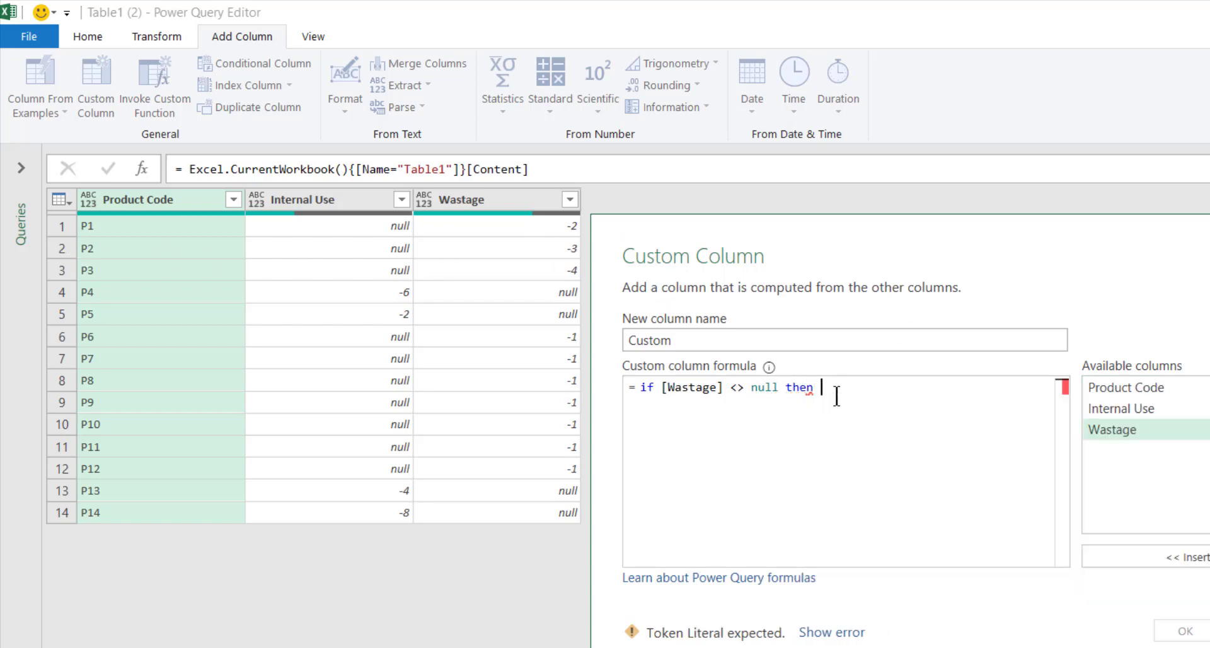
double_click(1107, 423)
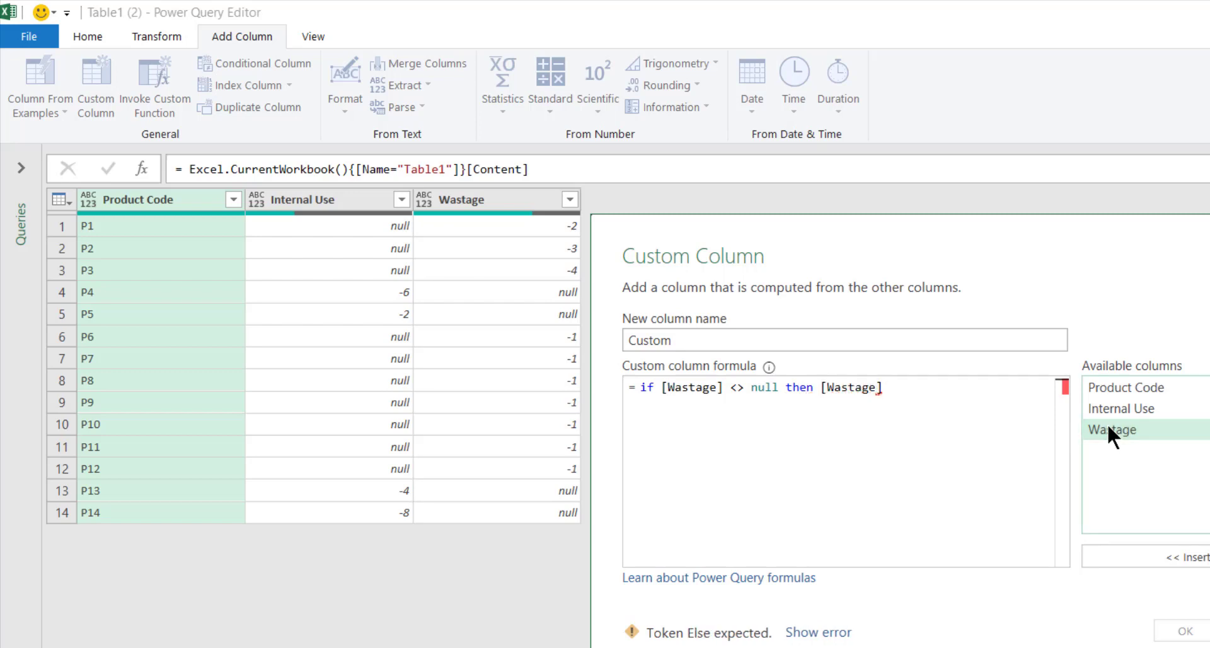
type("else")
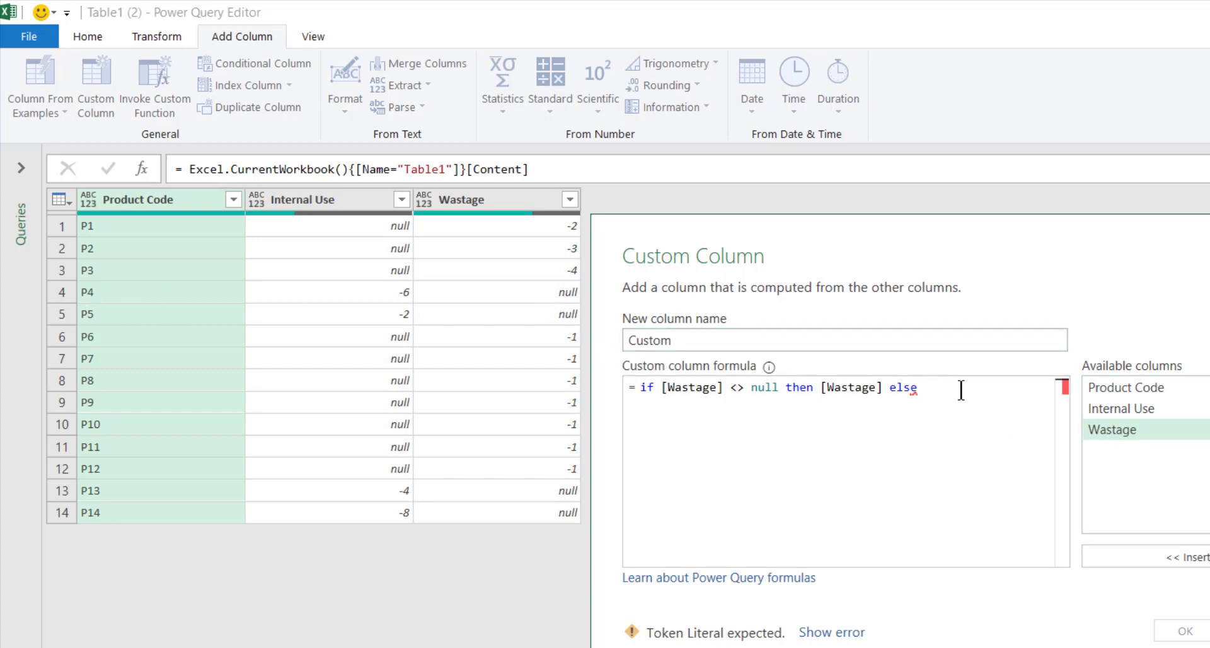
double_click(1121, 408)
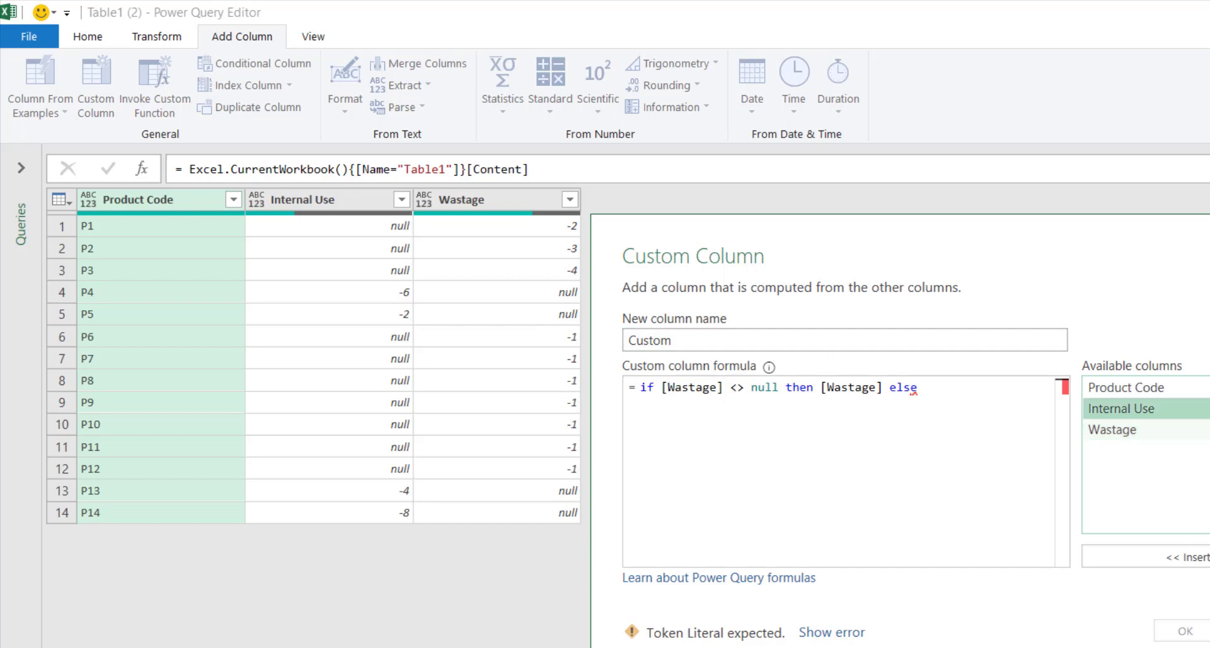
Name the custom column Qty and add it to the query.
left_click_drag(678, 340, 569, 345)
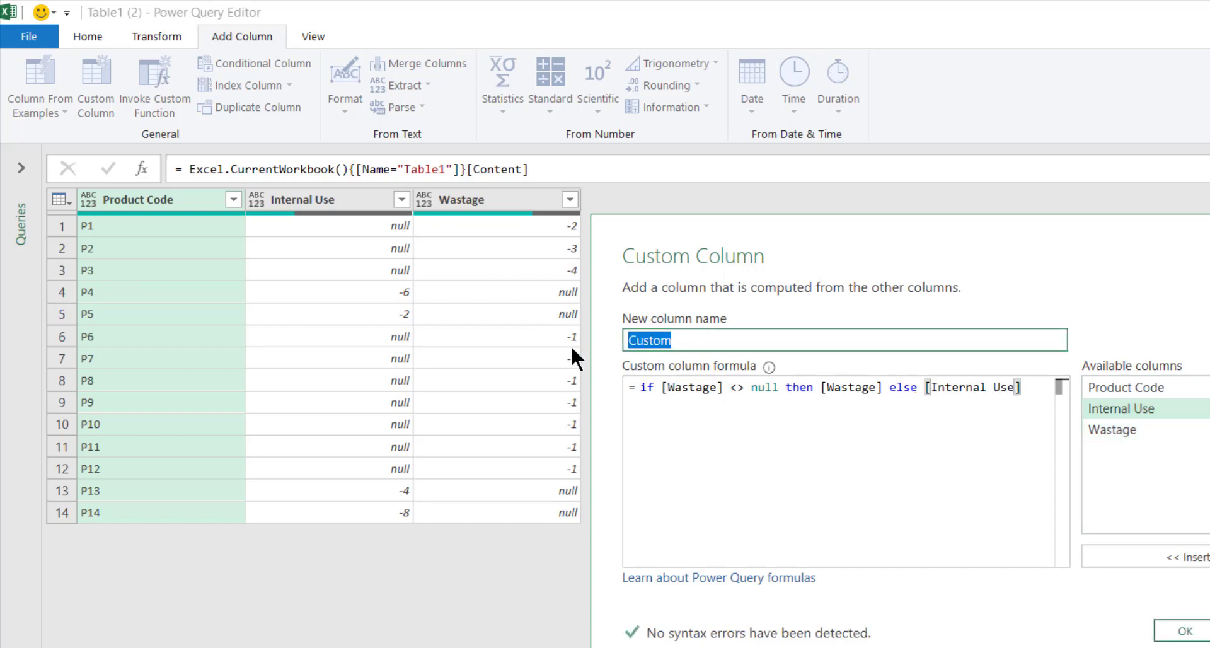
type("Qty")
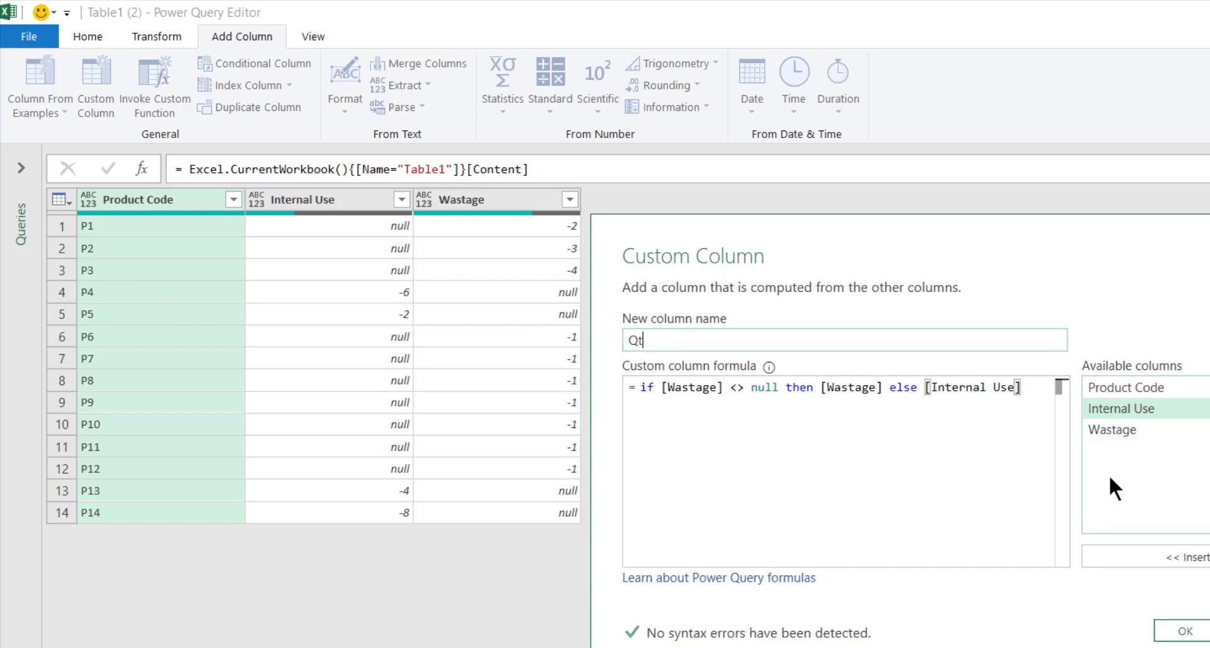
left_click(1184, 627)
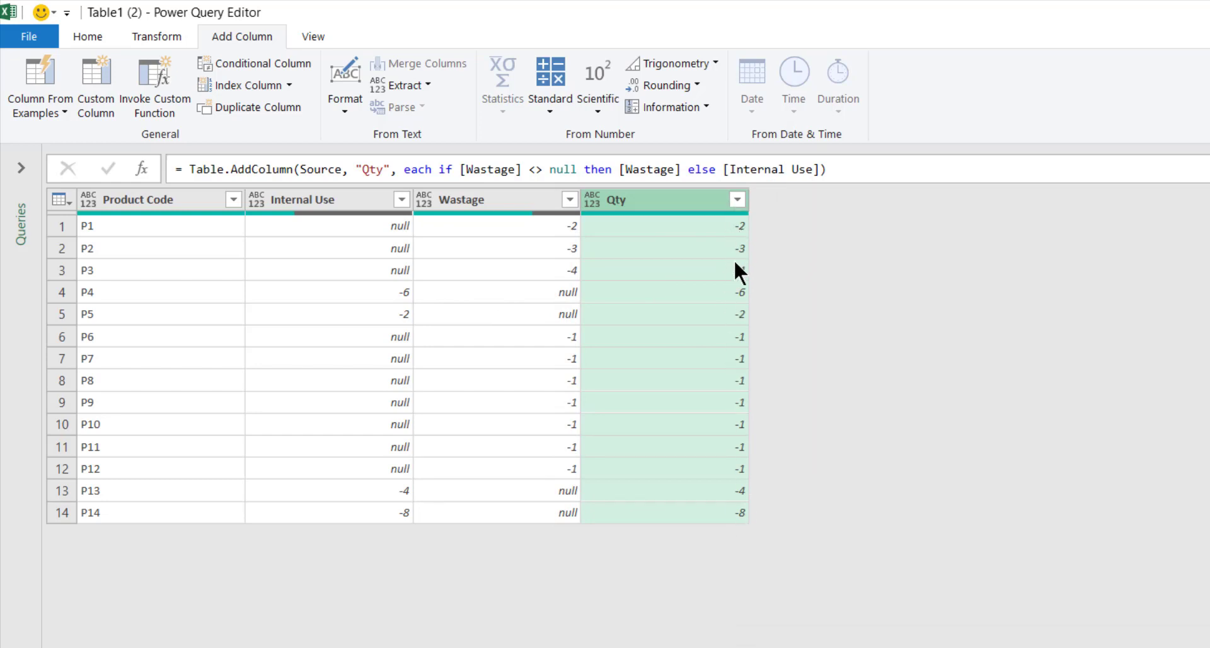
Convert the values in the Qty column to absolute values.
left_click(150, 33)
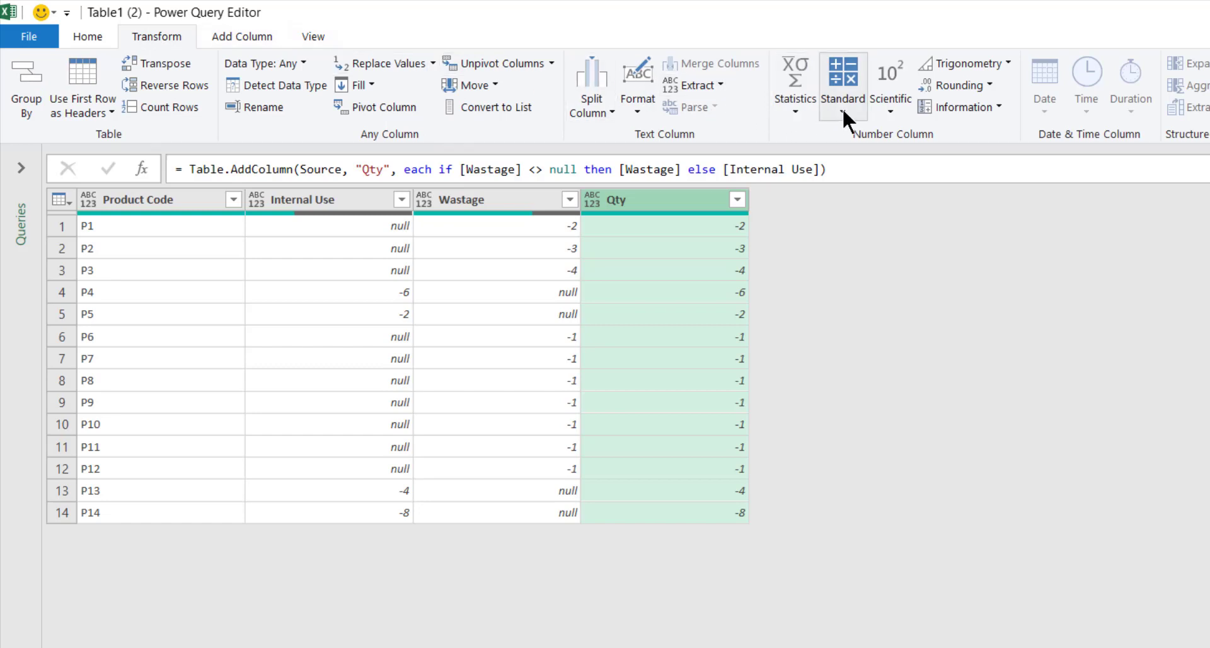
left_click(879, 111)
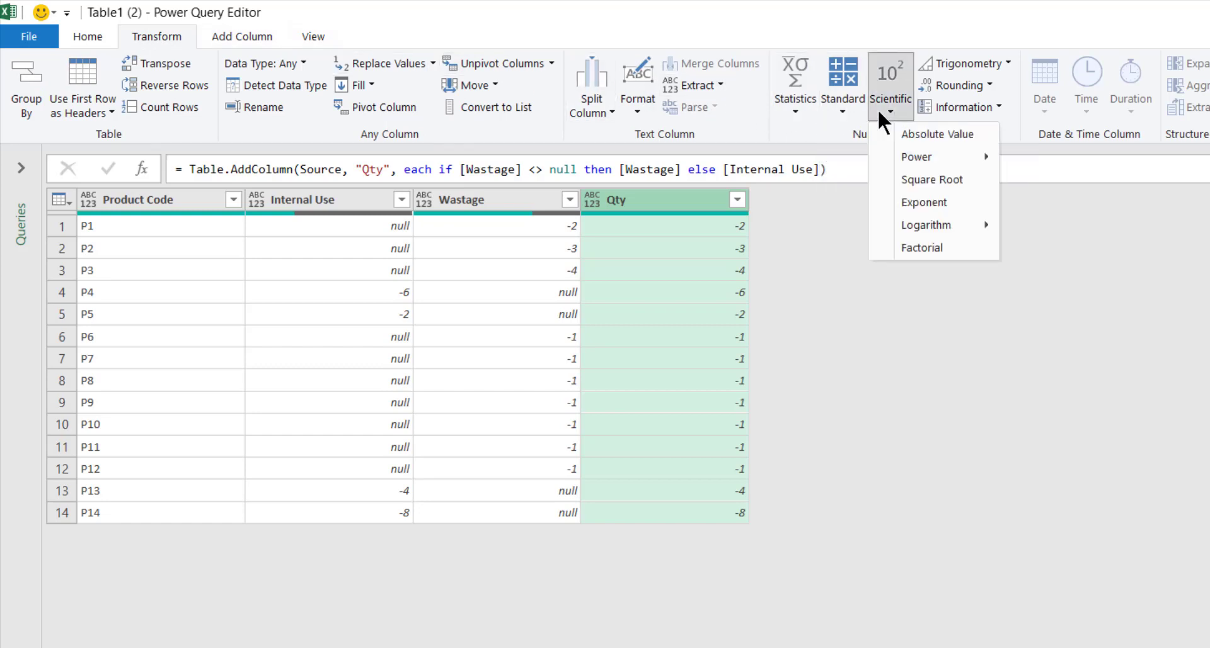
left_click(948, 134)
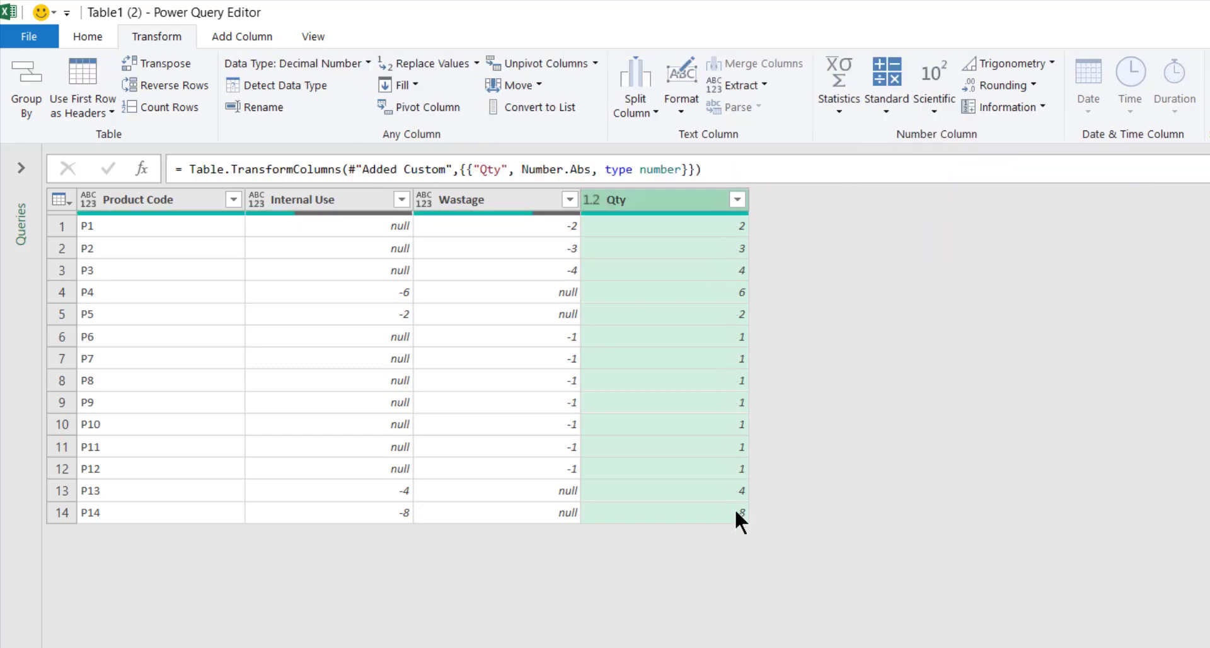
left_click(927, 114)
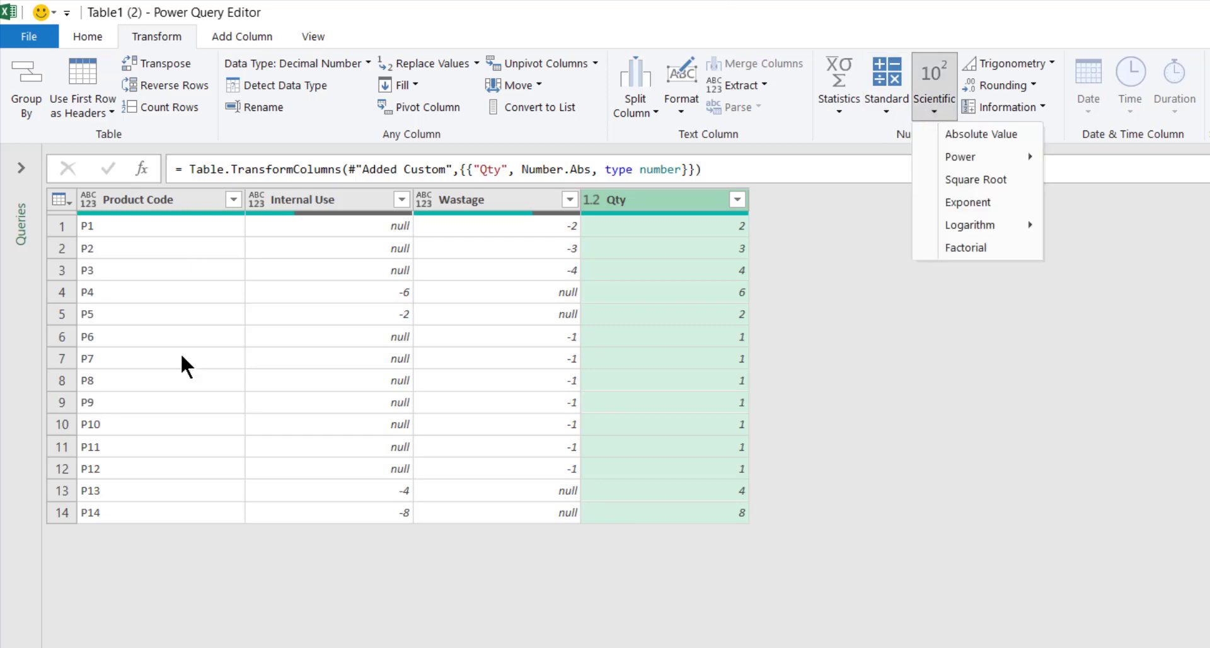
Close the query and load it as a table into the existing worksheet at Sheet1 cell I17.
left_click(85, 36)
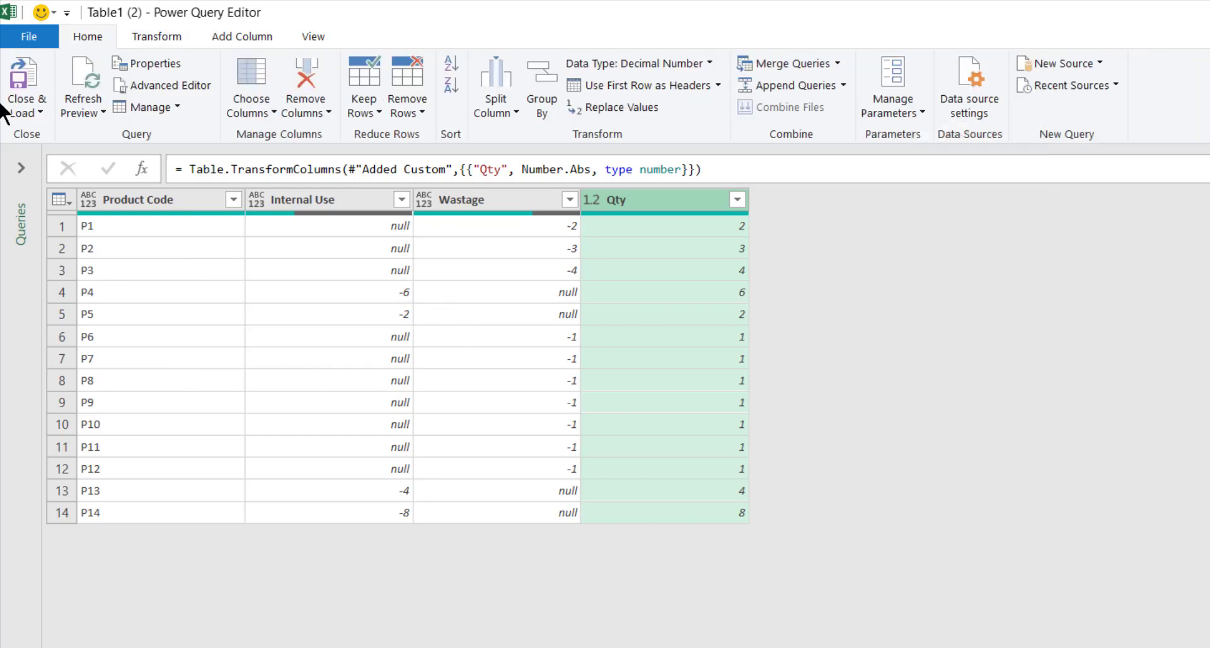
left_click(34, 105)
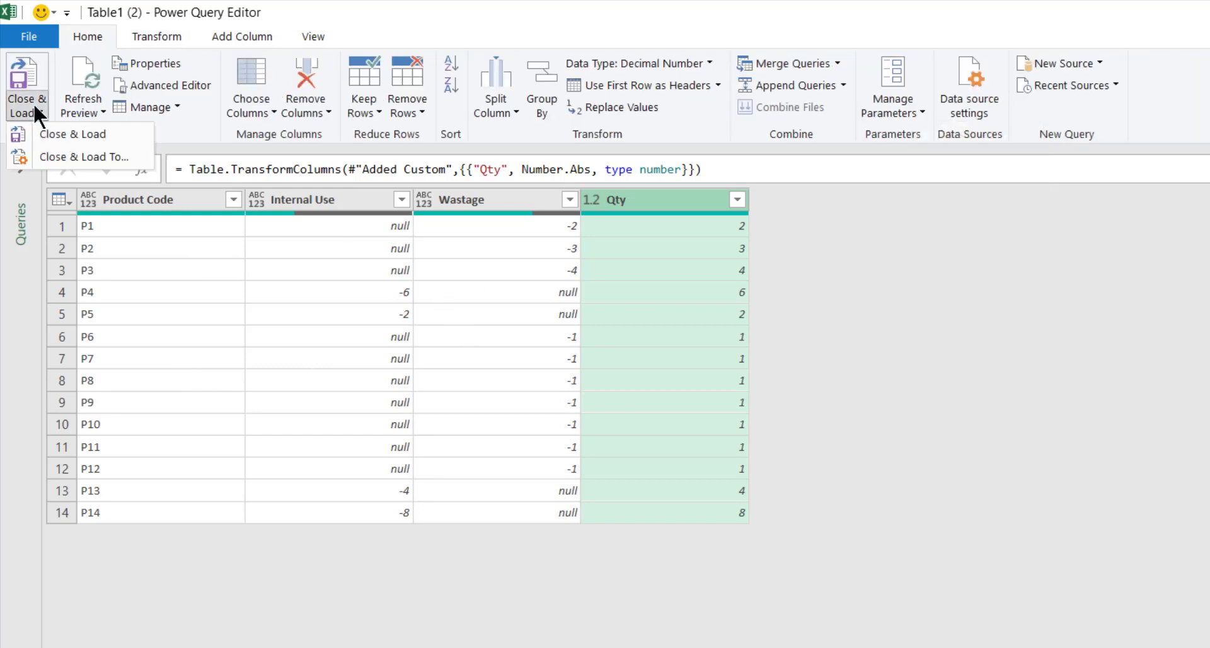
left_click(71, 157)
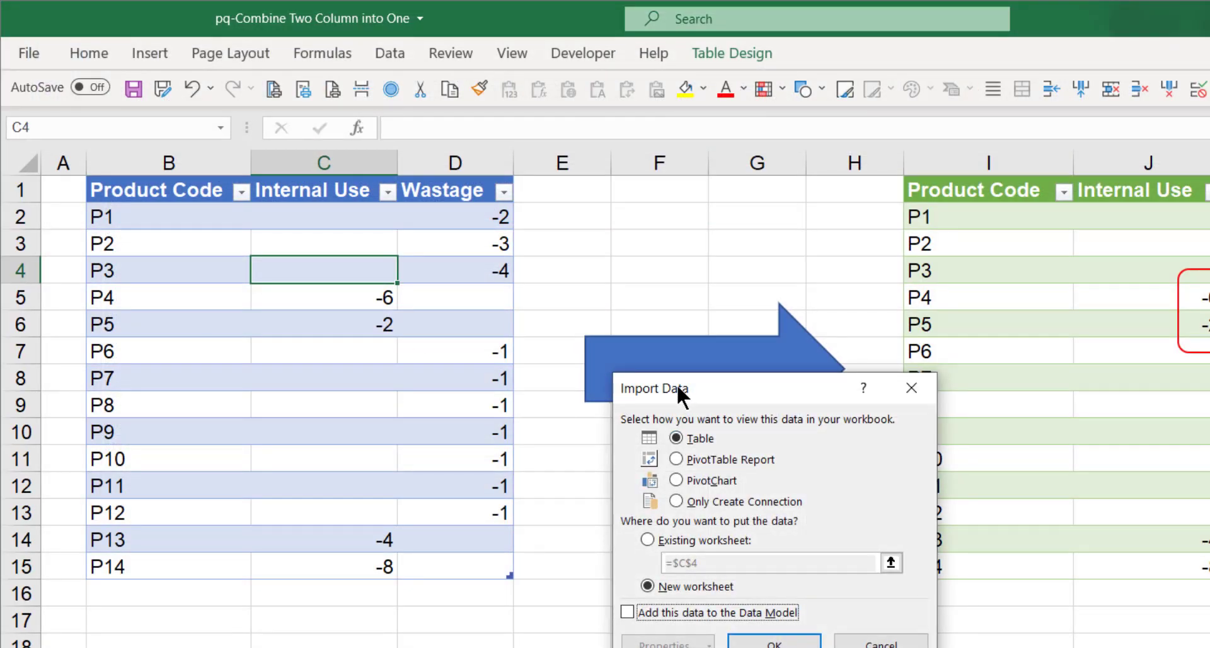
left_click_drag(676, 383, 593, 414)
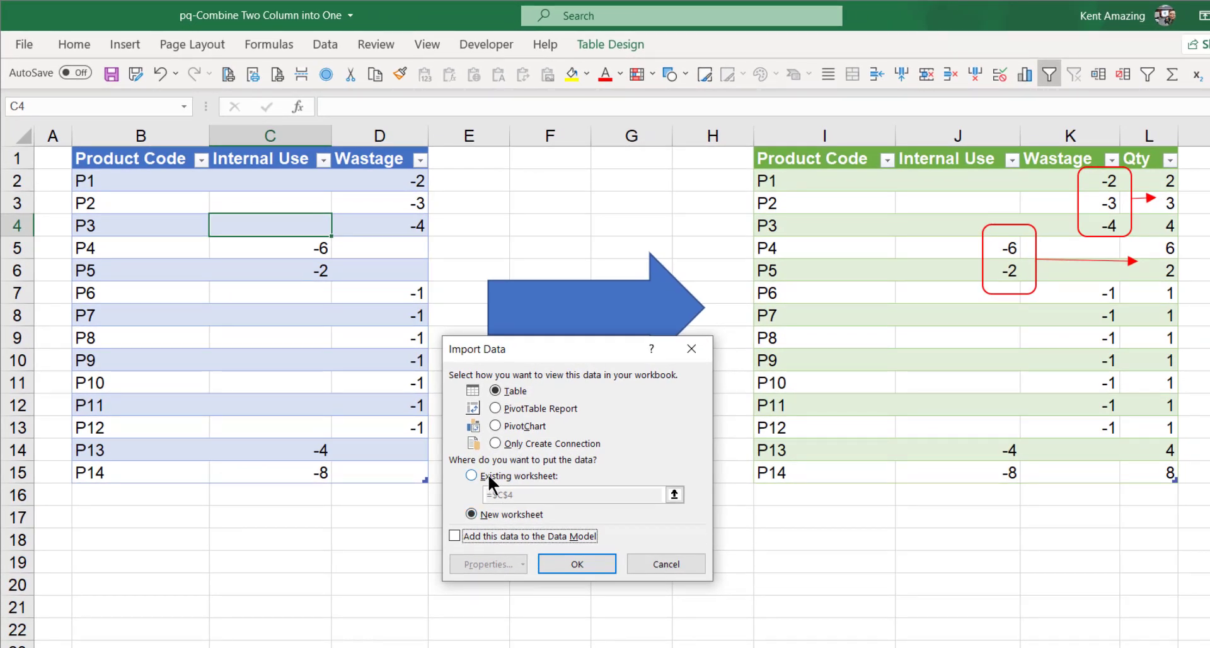
left_click(488, 474)
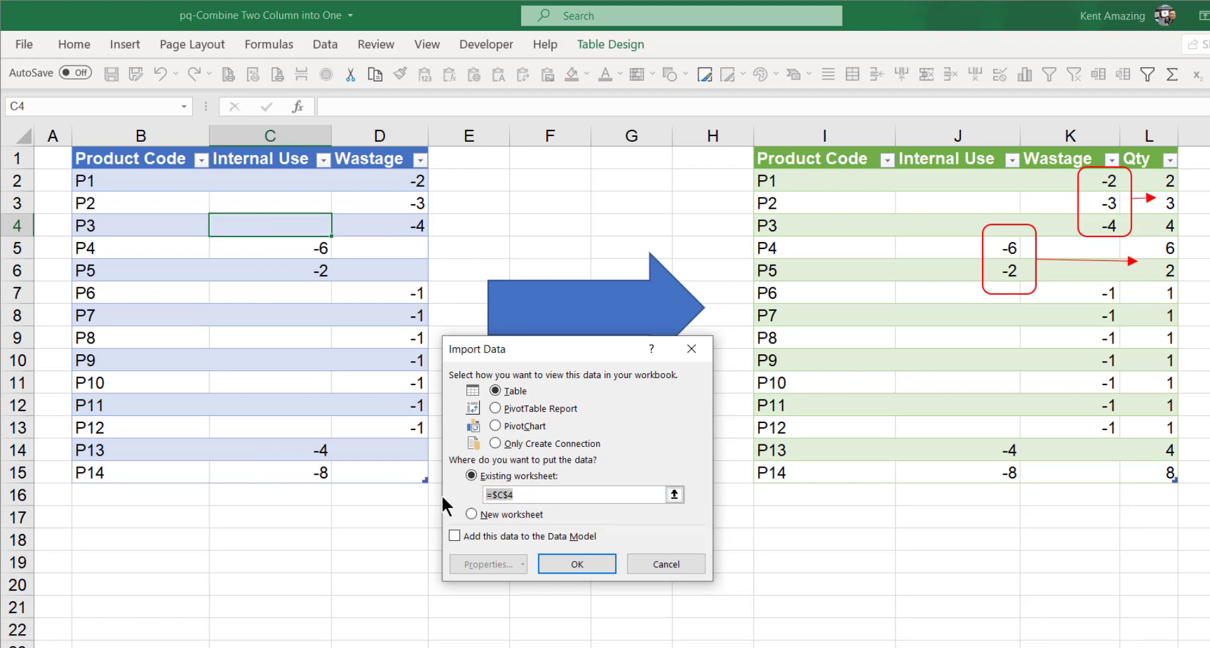
left_click(782, 525)
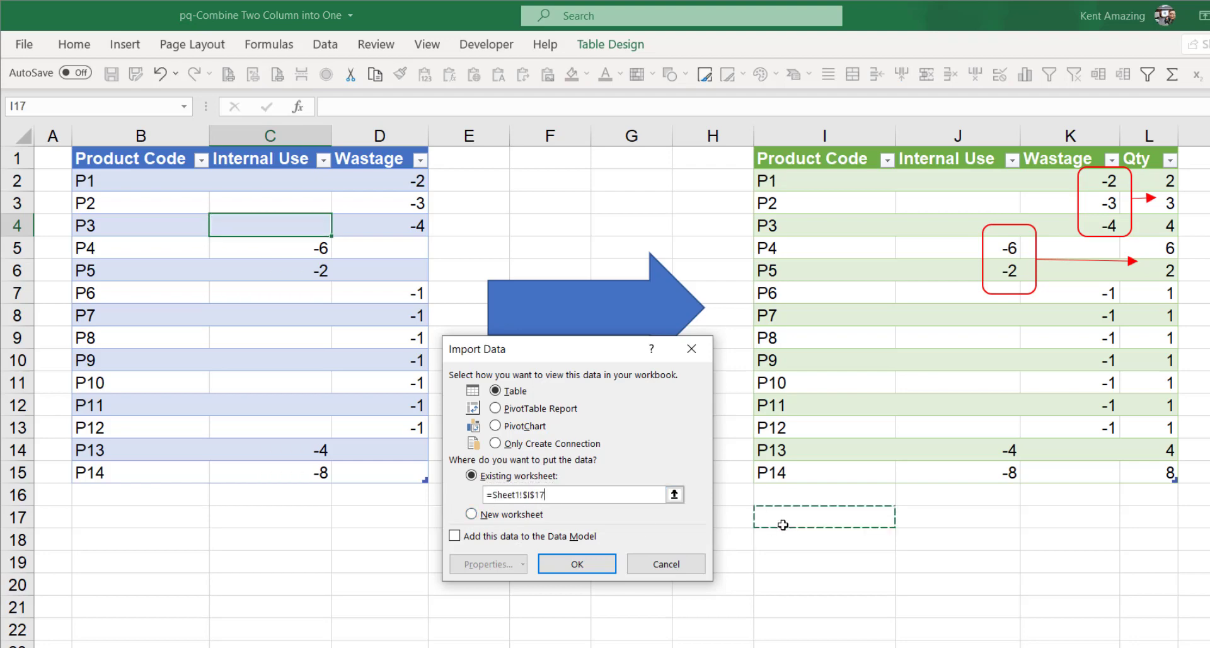
left_click(577, 564)
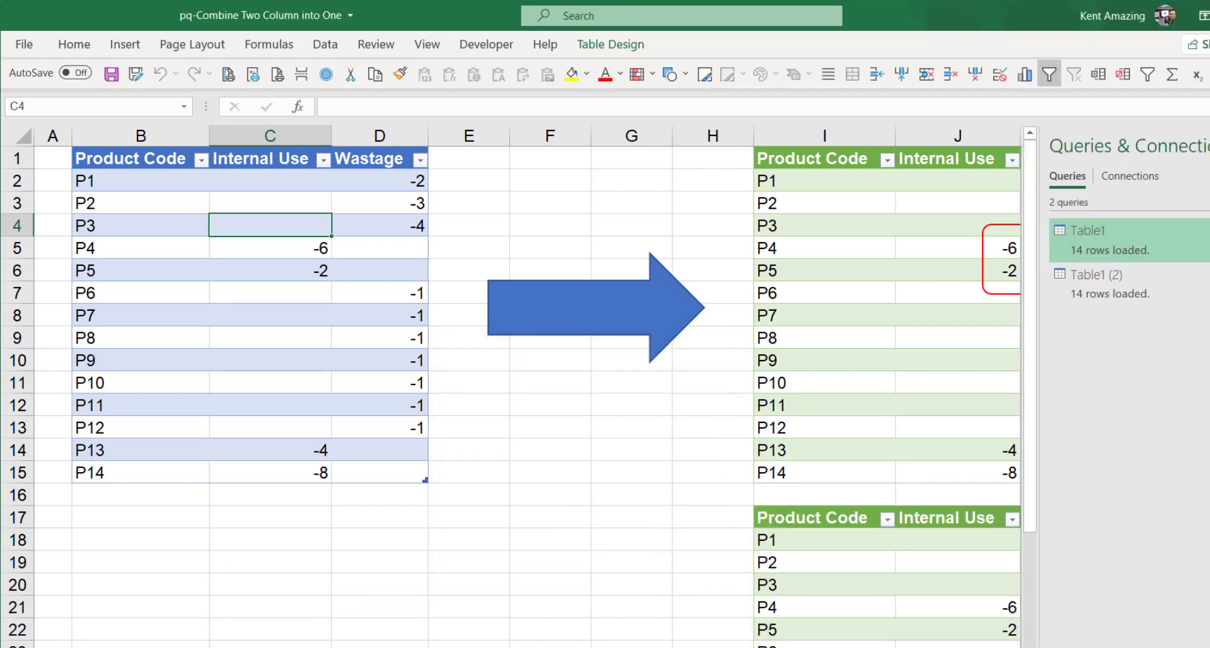
scroll(917, 587, "right", 3)
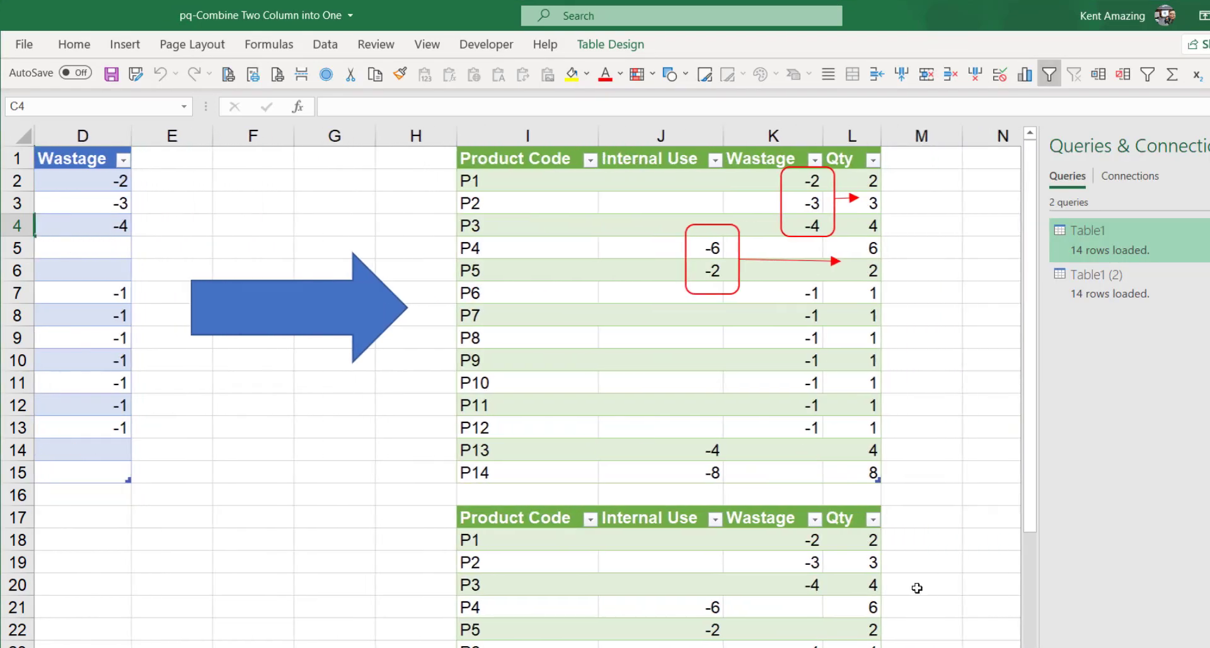
scroll(917, 588, "down", 3)
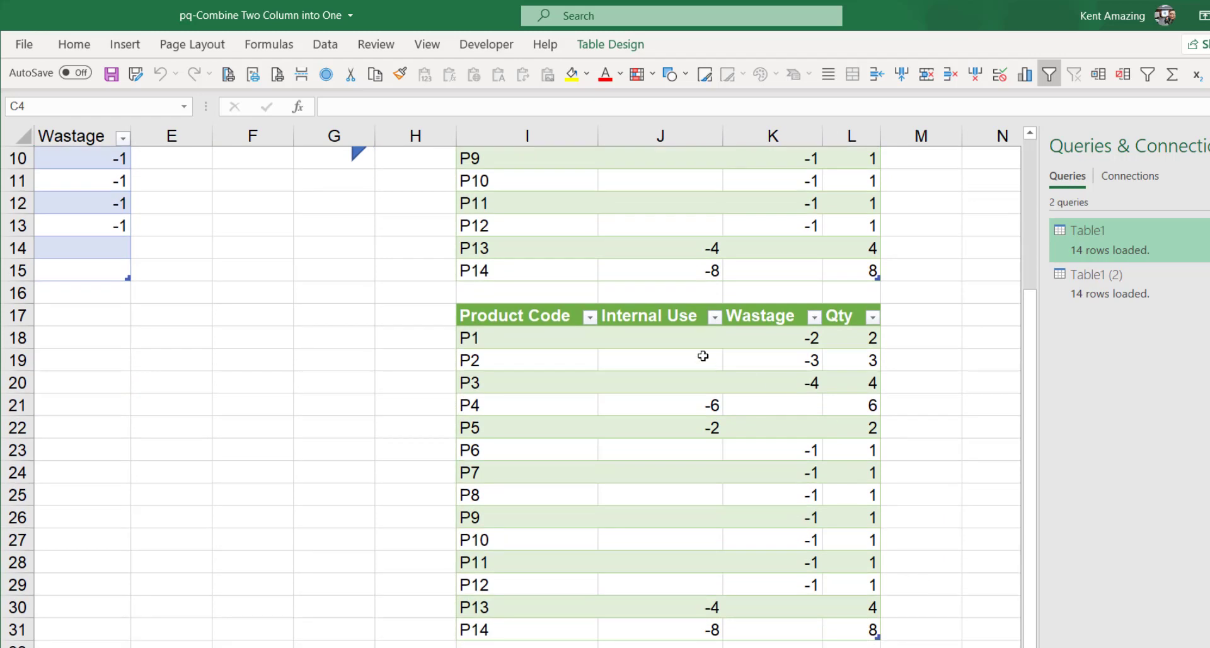